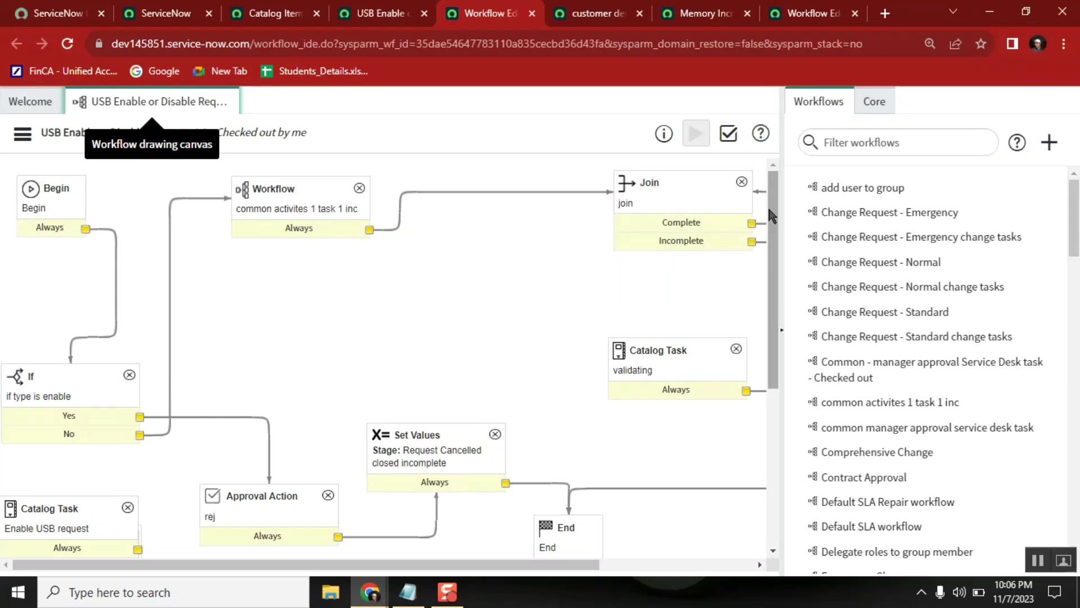
- Move from the USB workflow diagram to the Catalog Items tab listing the catalog items
left_click_drag(470, 565, 310, 538)
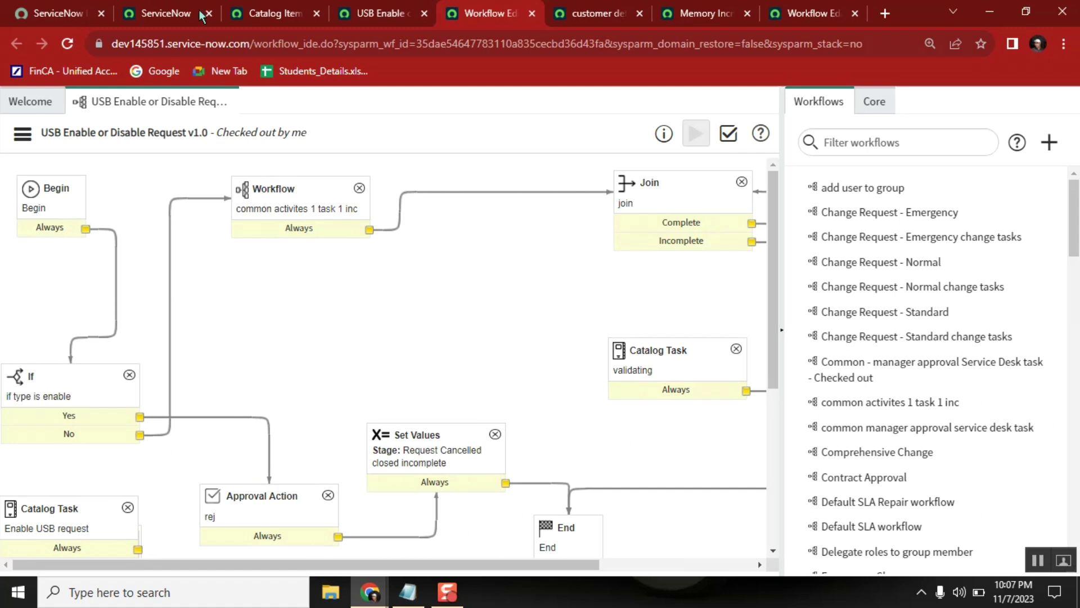
left_click(251, 16)
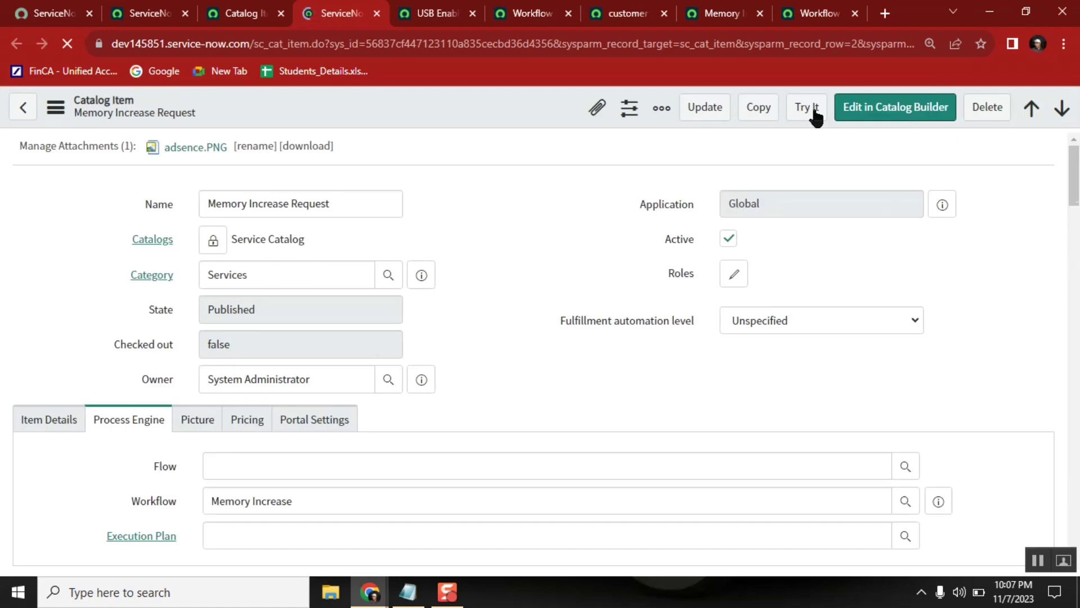
- Order the Memory Increase Request via Try It, choosing a customer from the Customer Name lookup
left_click(808, 111)
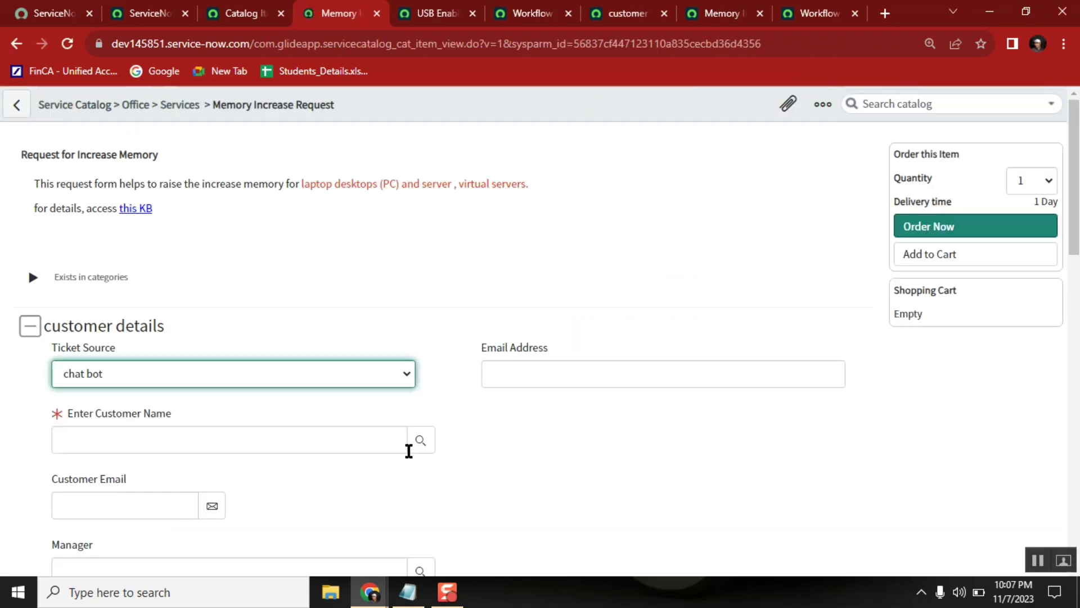
left_click(420, 441)
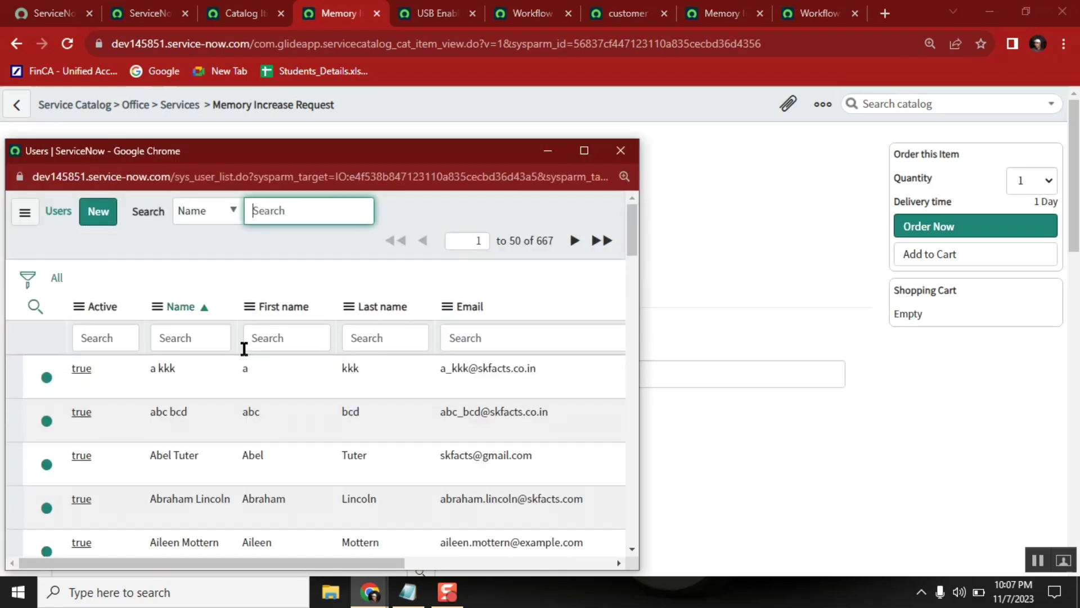
left_click(82, 457)
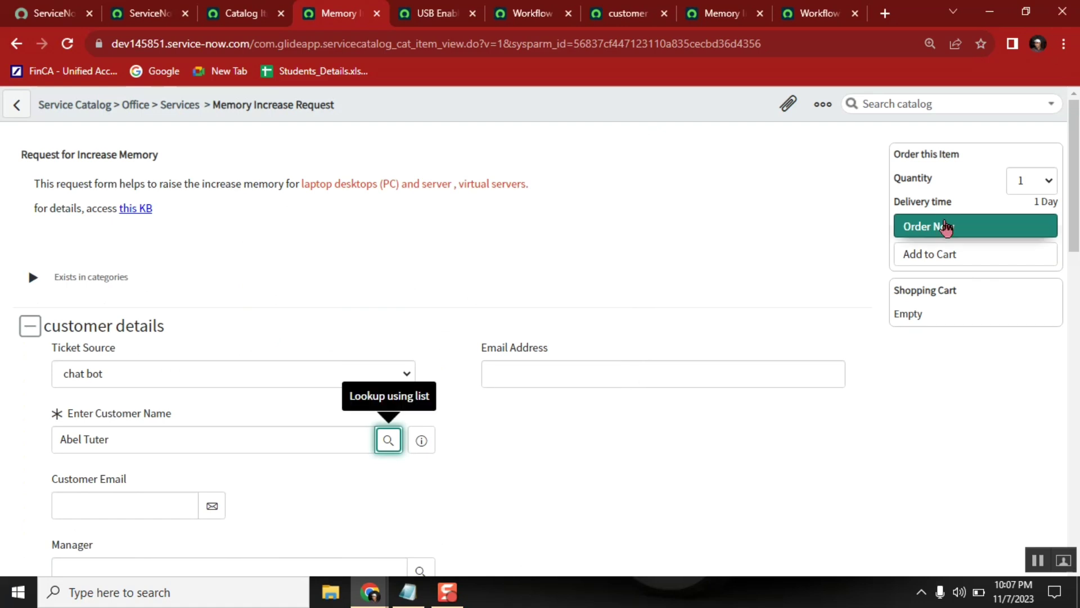
left_click(945, 225)
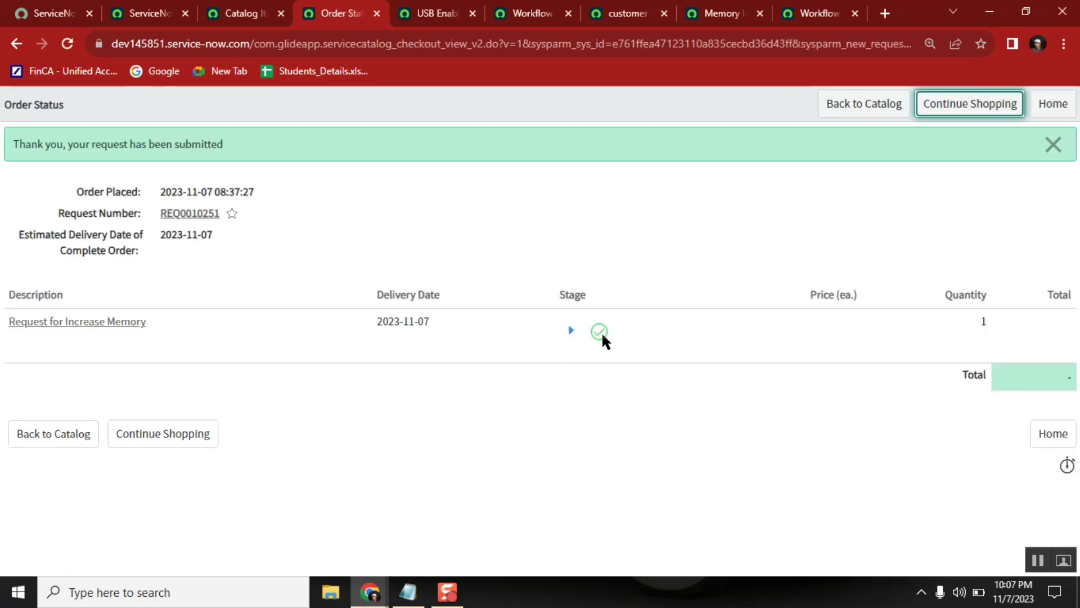
mouse_move(600, 334)
- Open requested item RITM0010394 in a new tab and scroll through its form
middle_click(127, 324)
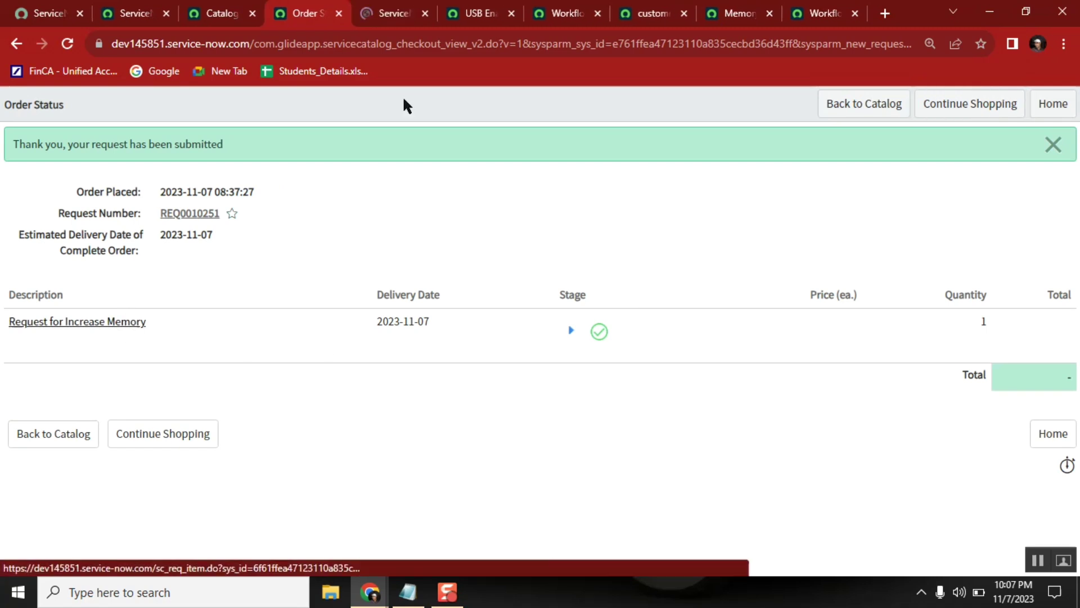
left_click(377, 17)
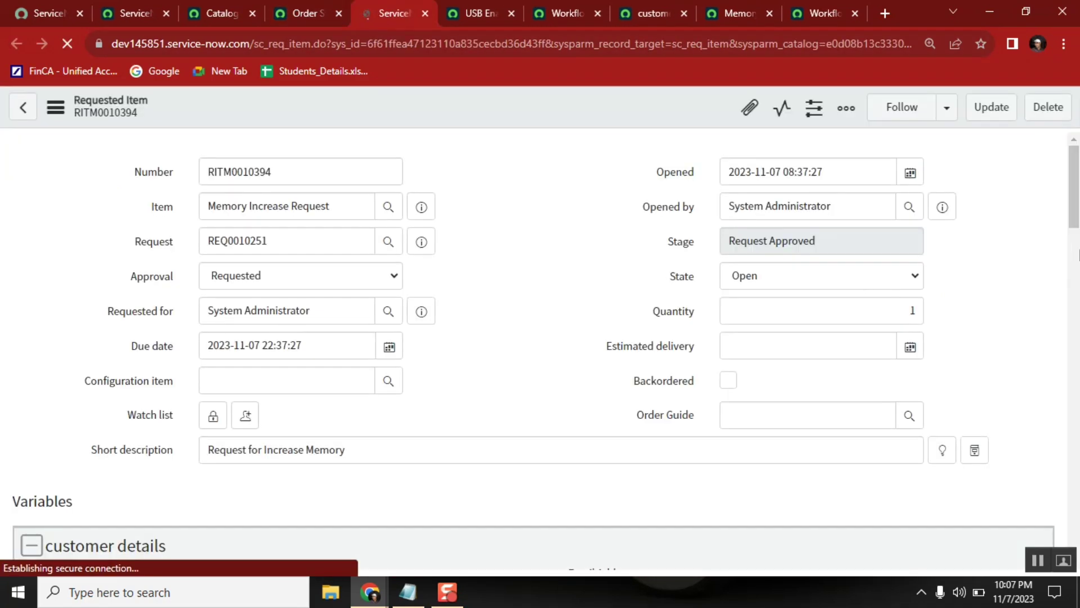
left_click_drag(1076, 183, 1064, 533)
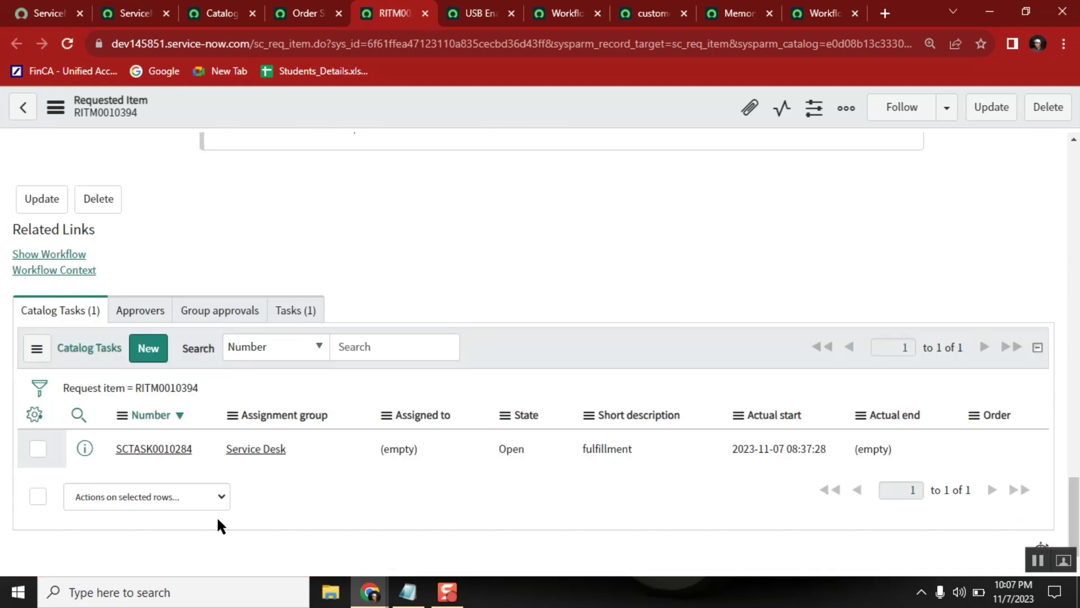
scroll(1077, 396, "up", 3)
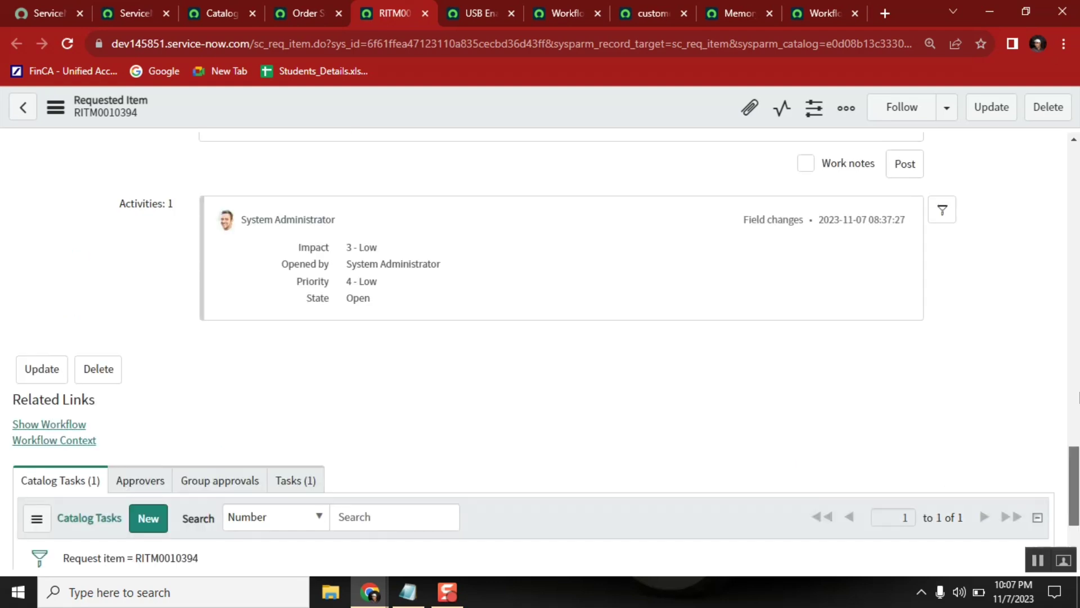
scroll(1077, 396, "up", 10)
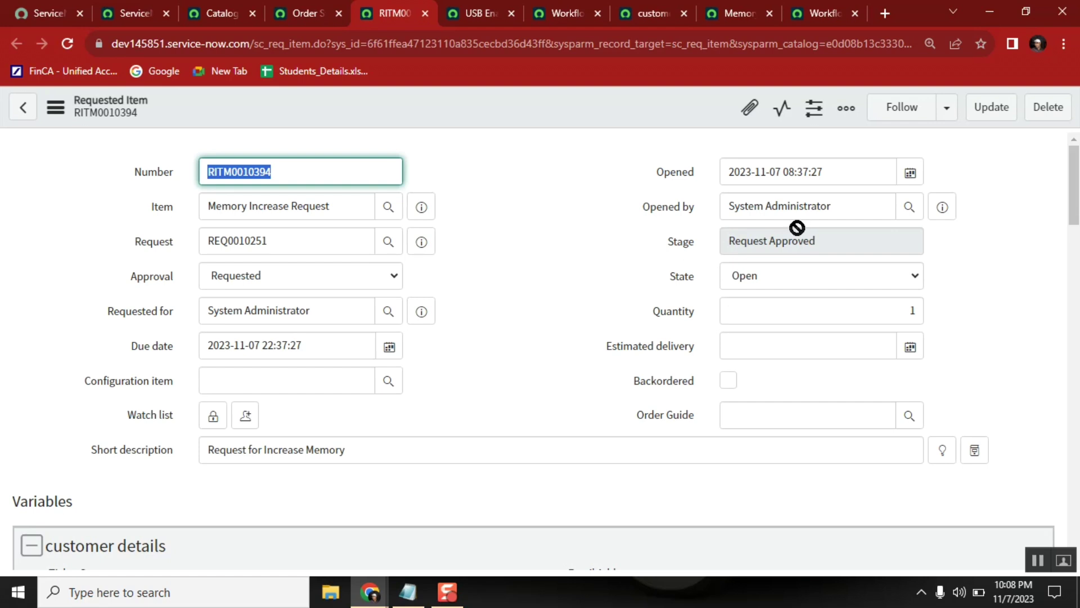
- Compare with the order confirmation, then point out the RITM's Stage reading Request Approved
left_click(300, 12)
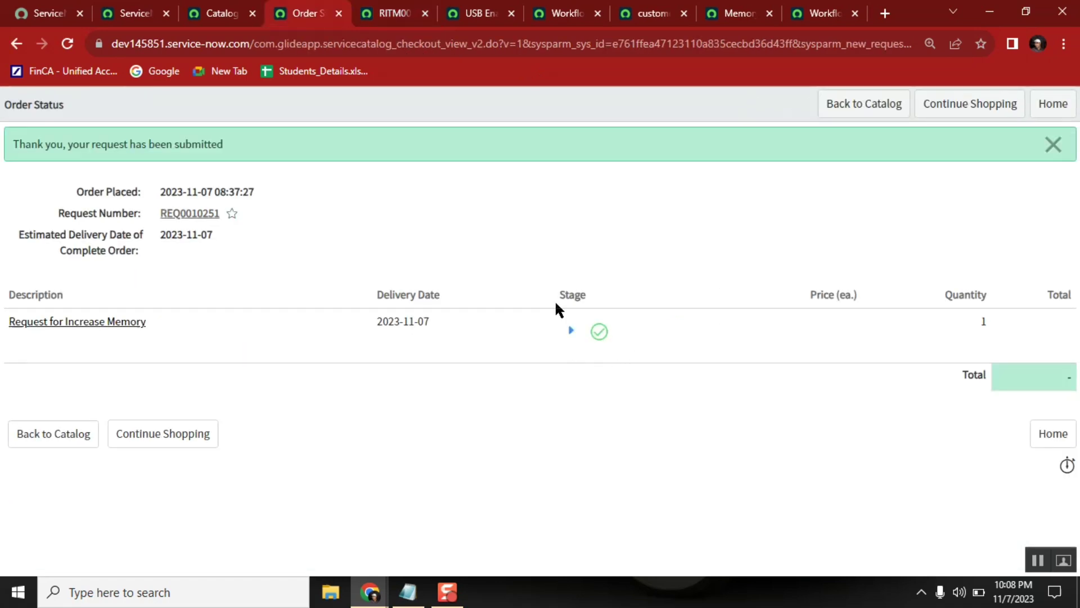
left_click(387, 14)
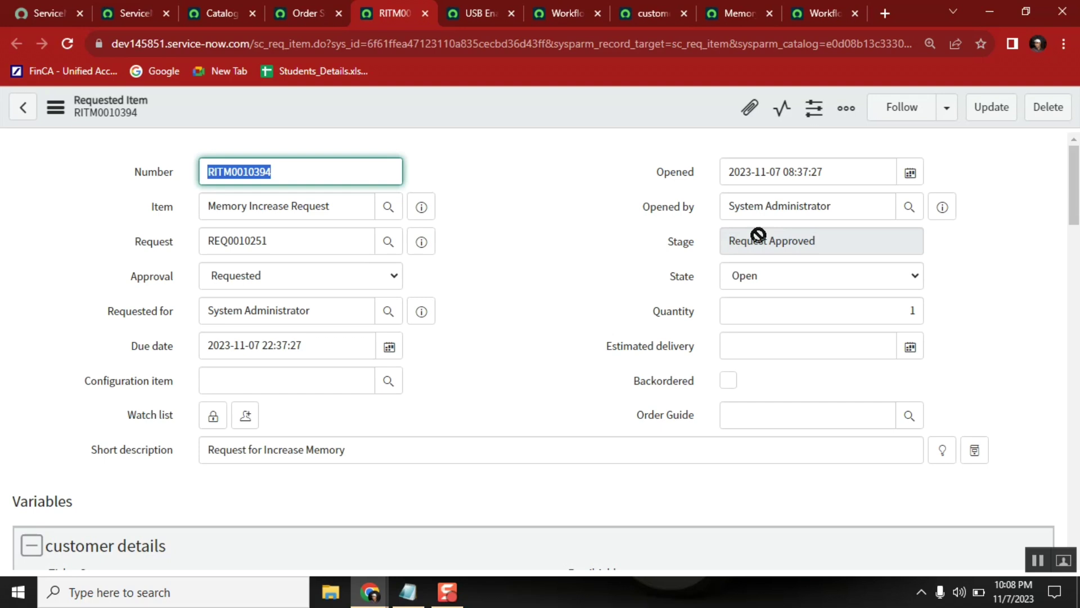
left_click(814, 231)
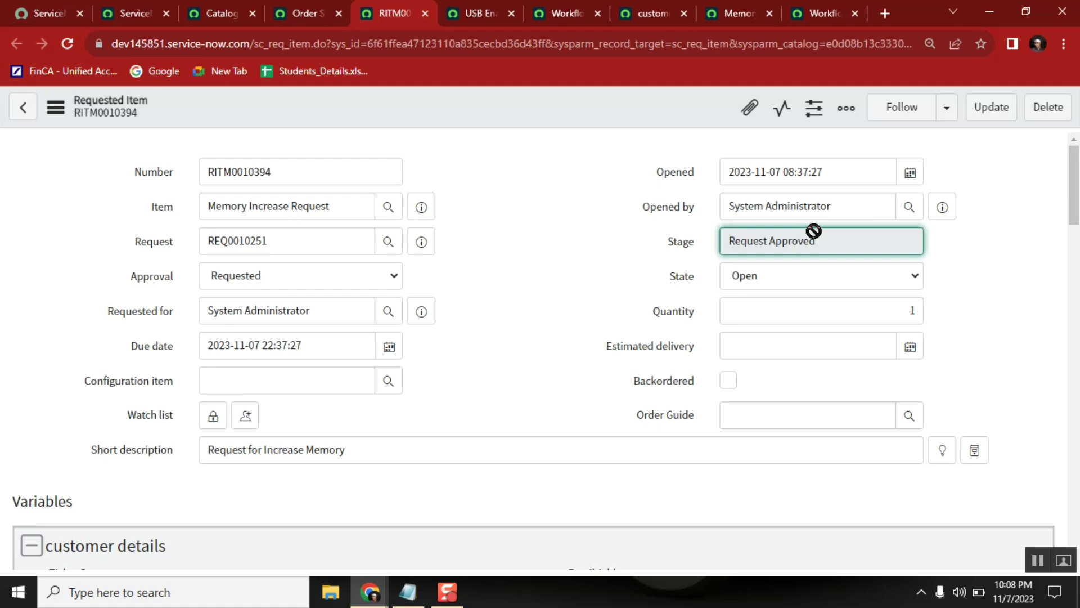
- Rearrange the Workflow, Join and validating Catalog Task activities on the USB Enable or Disable Request canvas
left_click(557, 21)
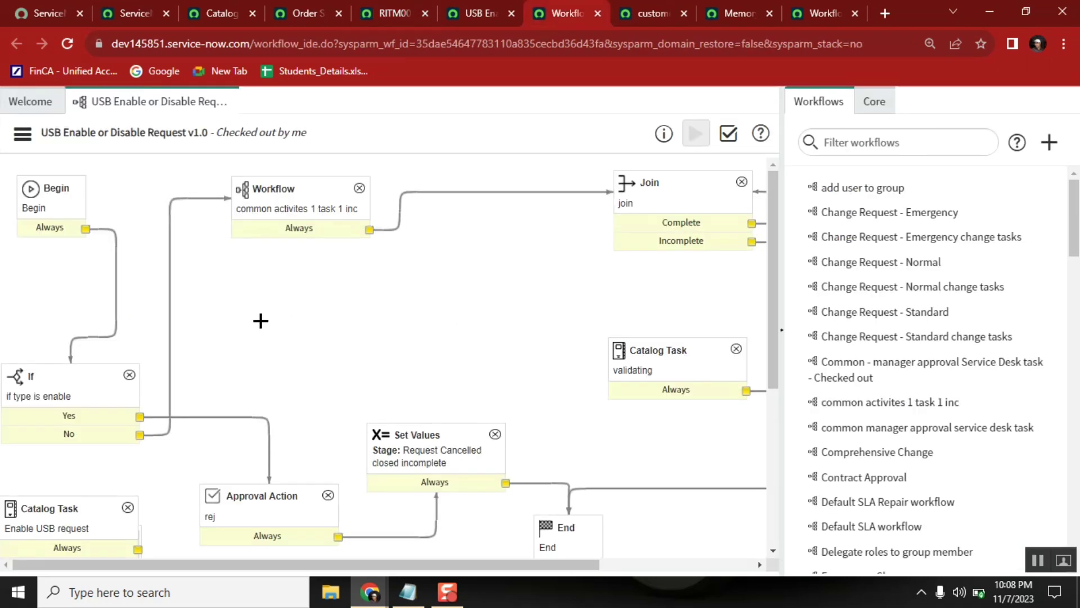
left_click_drag(310, 187, 265, 183)
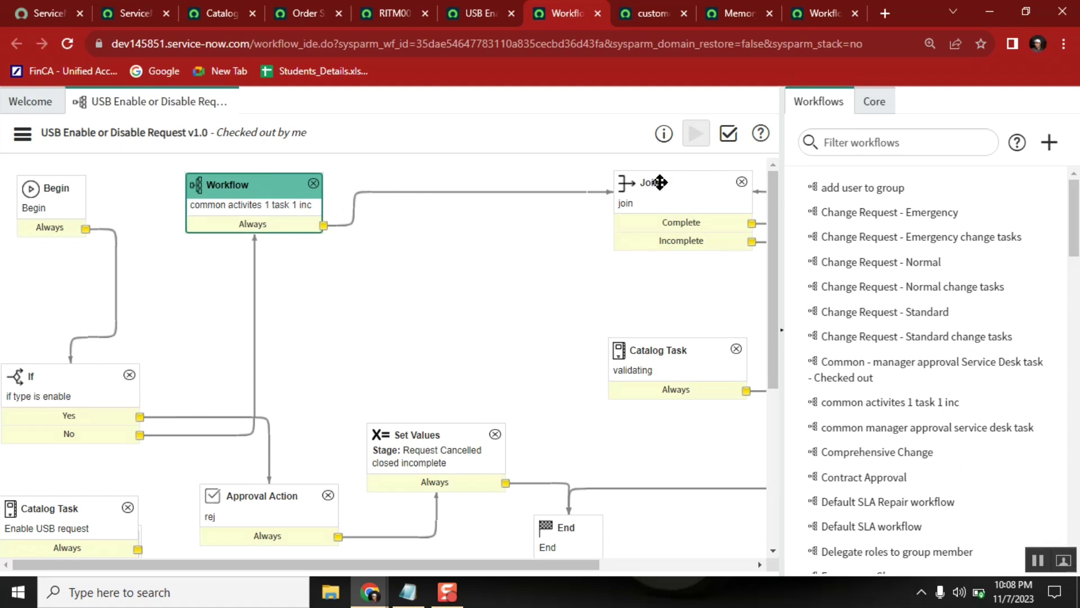
left_click_drag(659, 182, 333, 280)
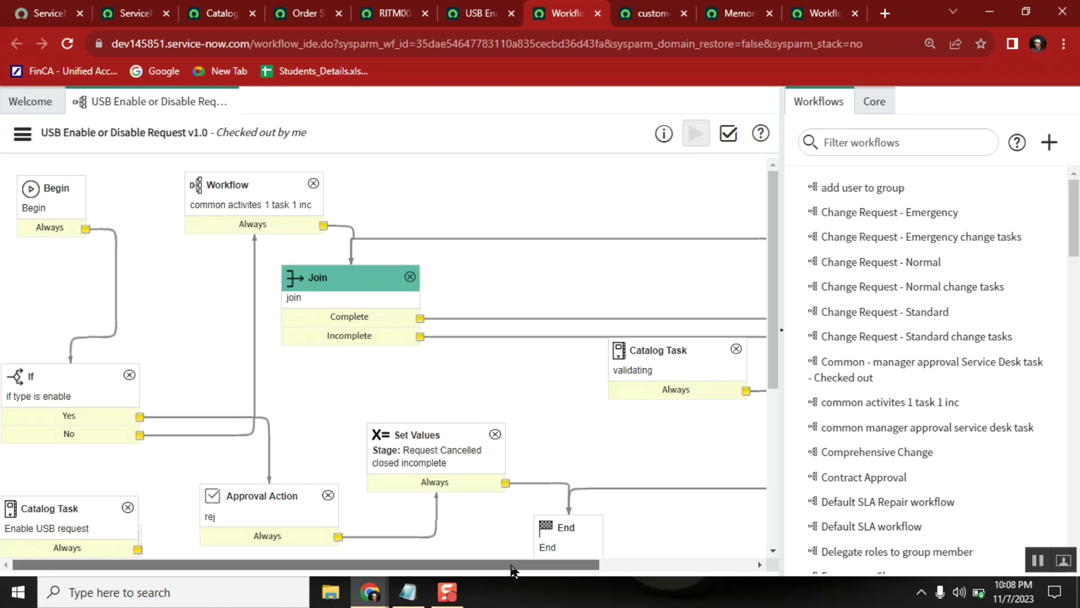
left_click_drag(512, 565, 755, 548)
left_click_drag(470, 351, 476, 216)
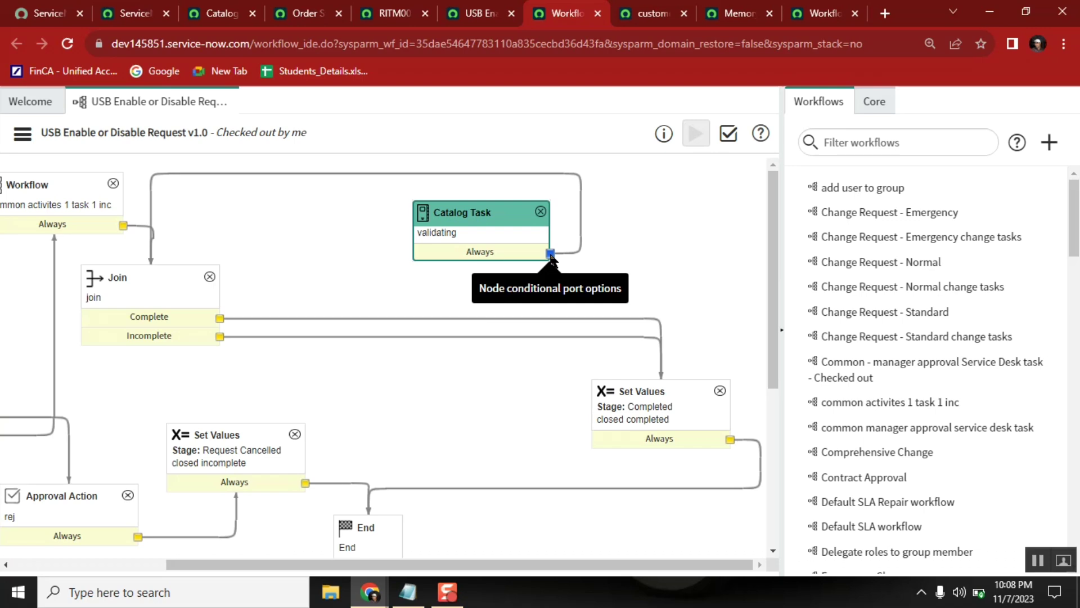
- Delete the Join activity and connect Workflow's Always path to the validating Catalog Task
left_click(210, 276)
left_click(495, 373)
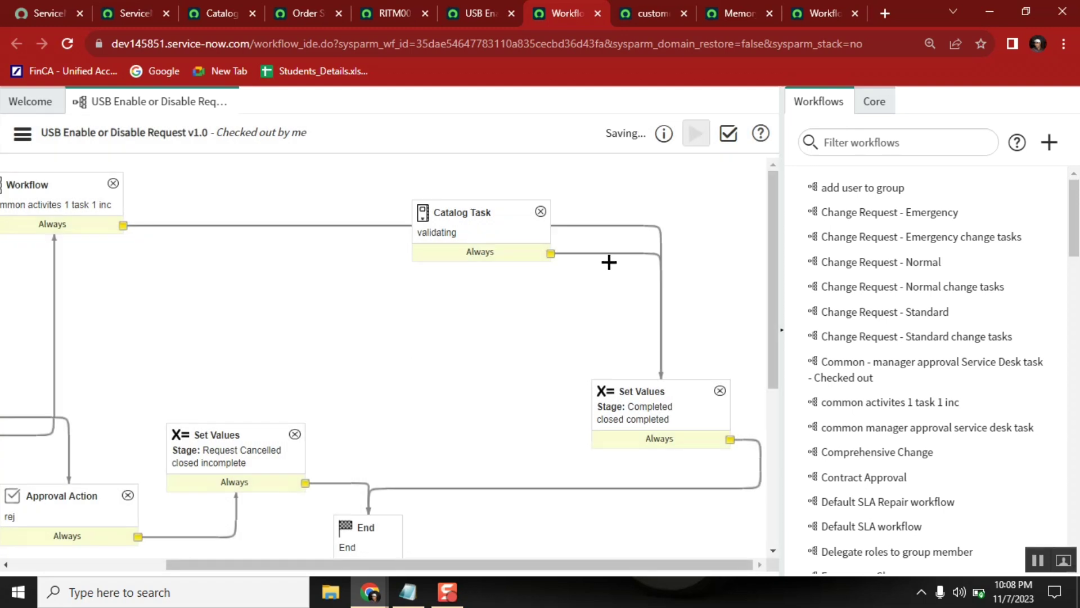
left_click_drag(469, 206, 394, 167)
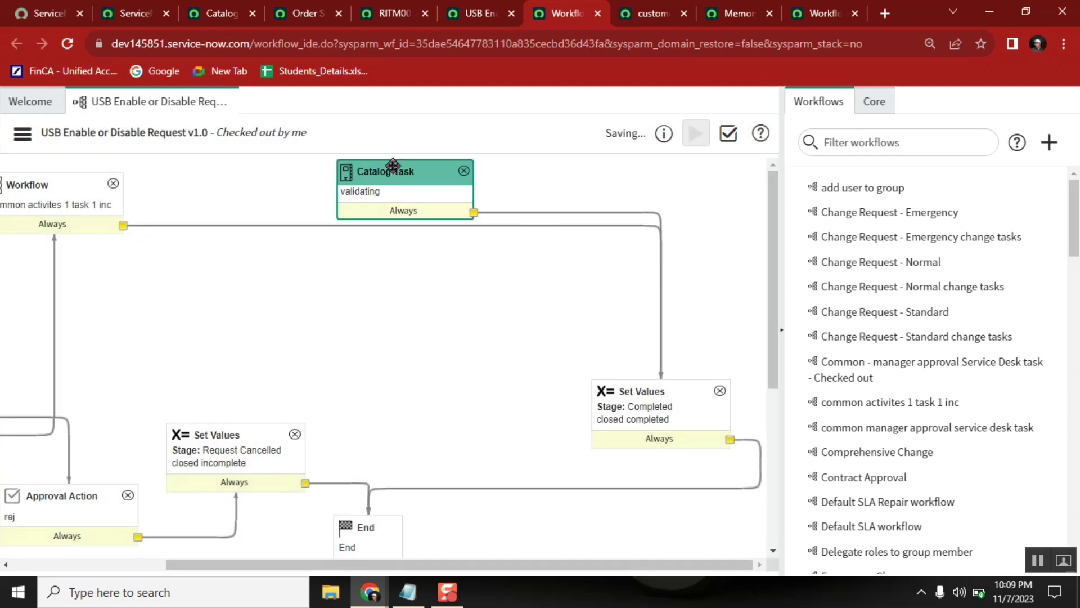
left_click_drag(122, 225, 432, 282)
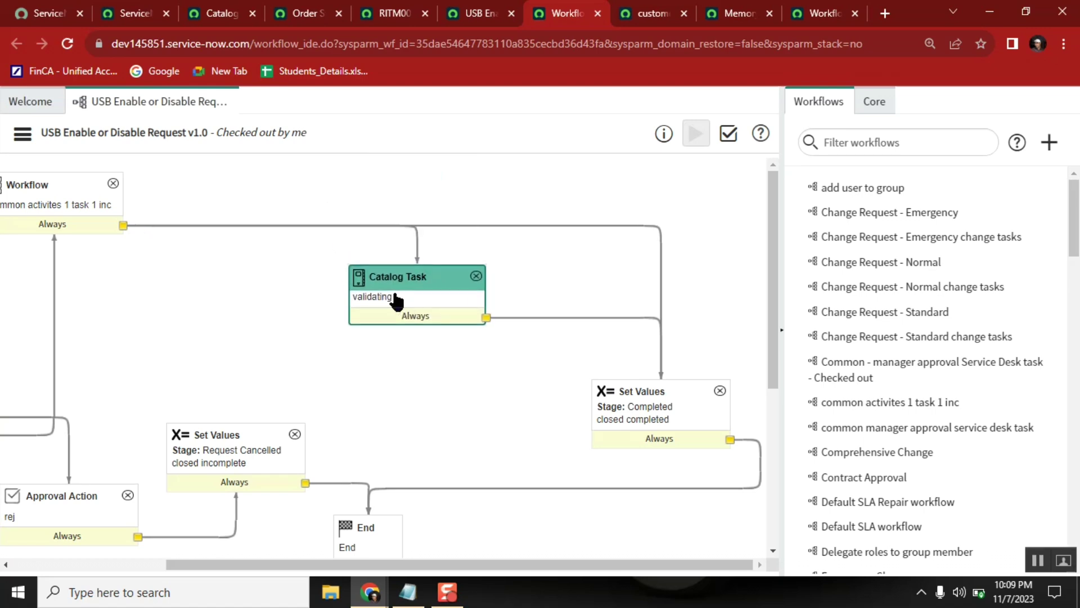
- Browse the Stage lookup in the validating Catalog Task's properties, then return to the Request Approved RITM
double_click(395, 295)
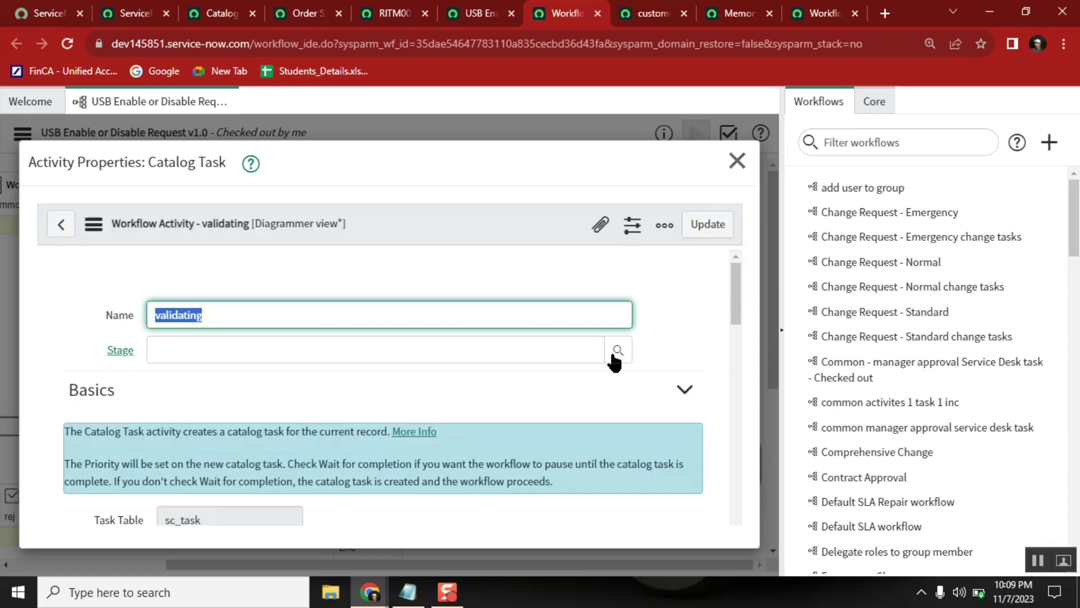
left_click(618, 350)
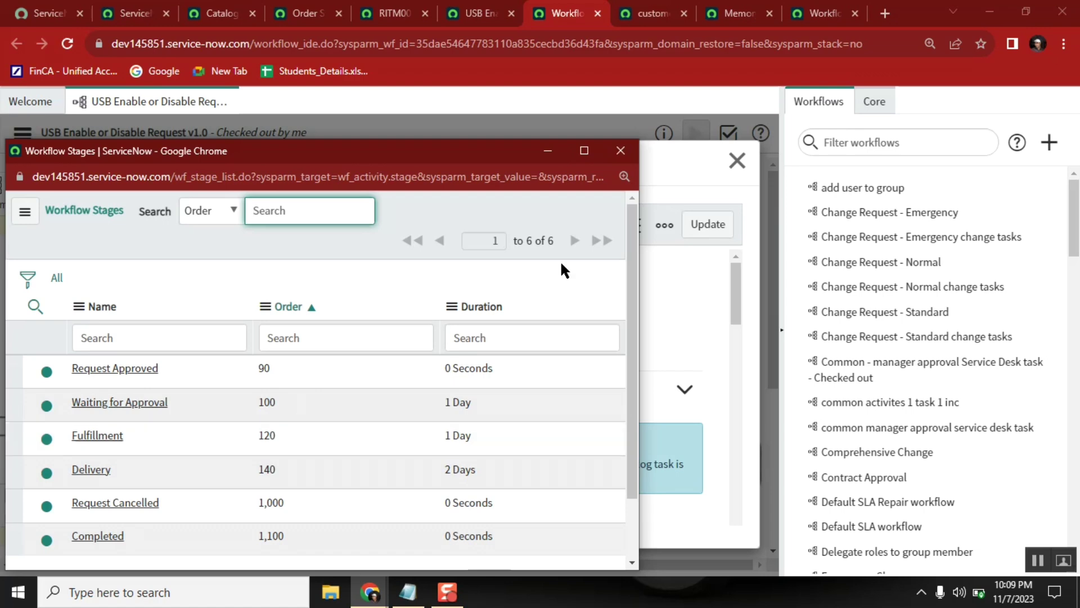
left_click(620, 150)
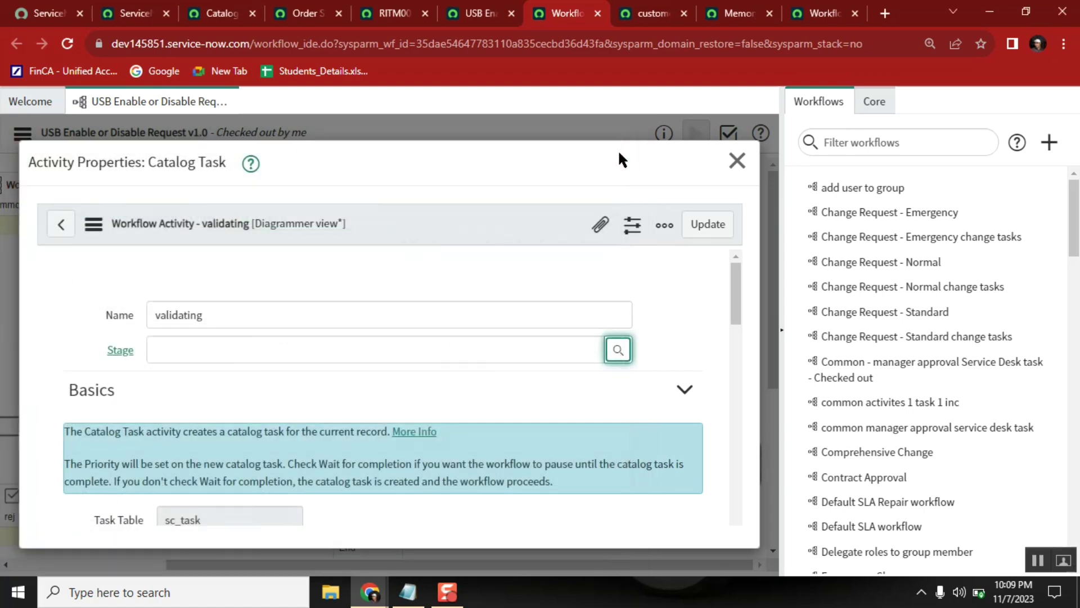
left_click(391, 13)
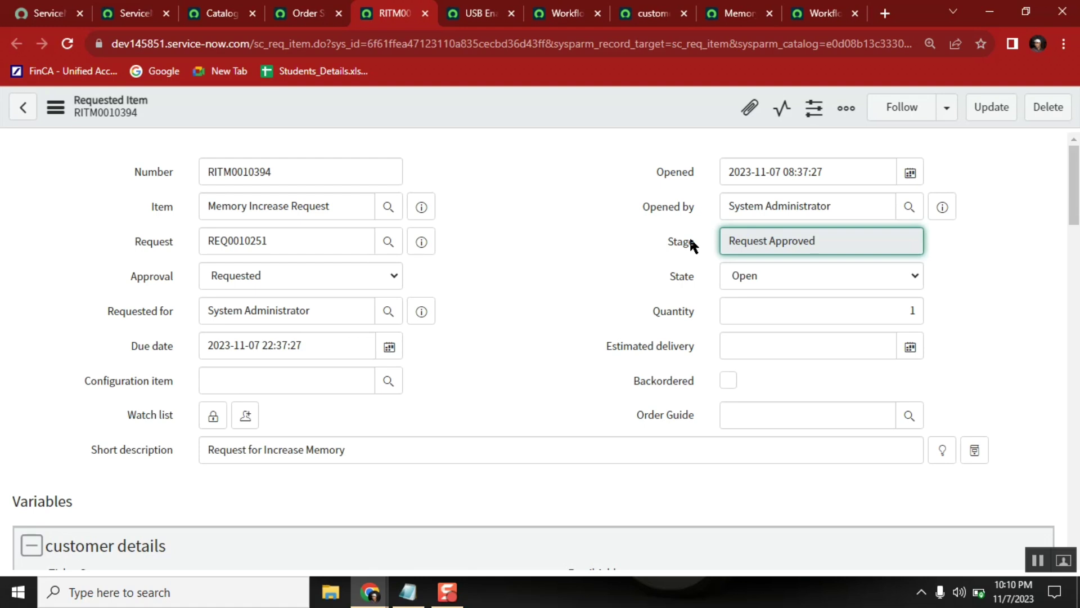
- Show the Memory Increase workflow: Begin, Catalog Task 'hello', Set Values 'state - complete', End
left_click(815, 16)
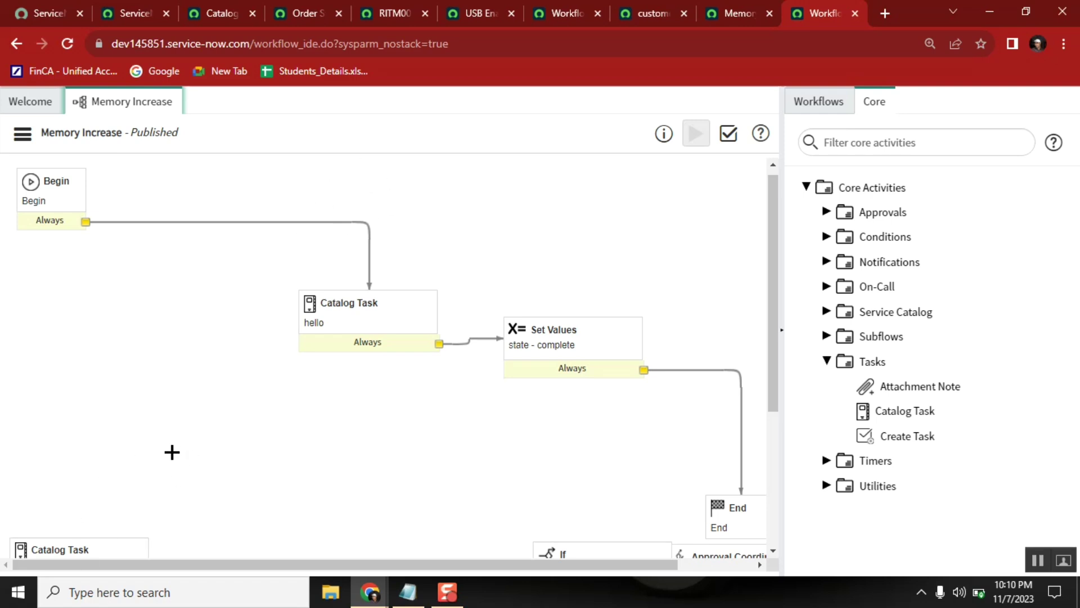
- Close the read-only 'hello' task properties, choose Checkout from the workflow menu, and reopen them
double_click(344, 323)
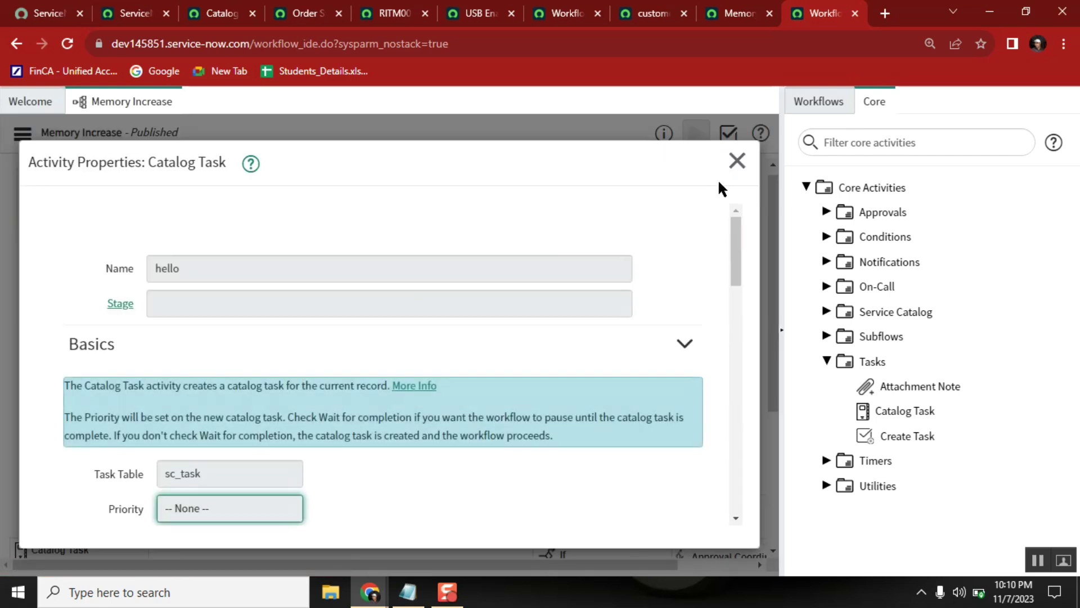
left_click(737, 161)
left_click(22, 134)
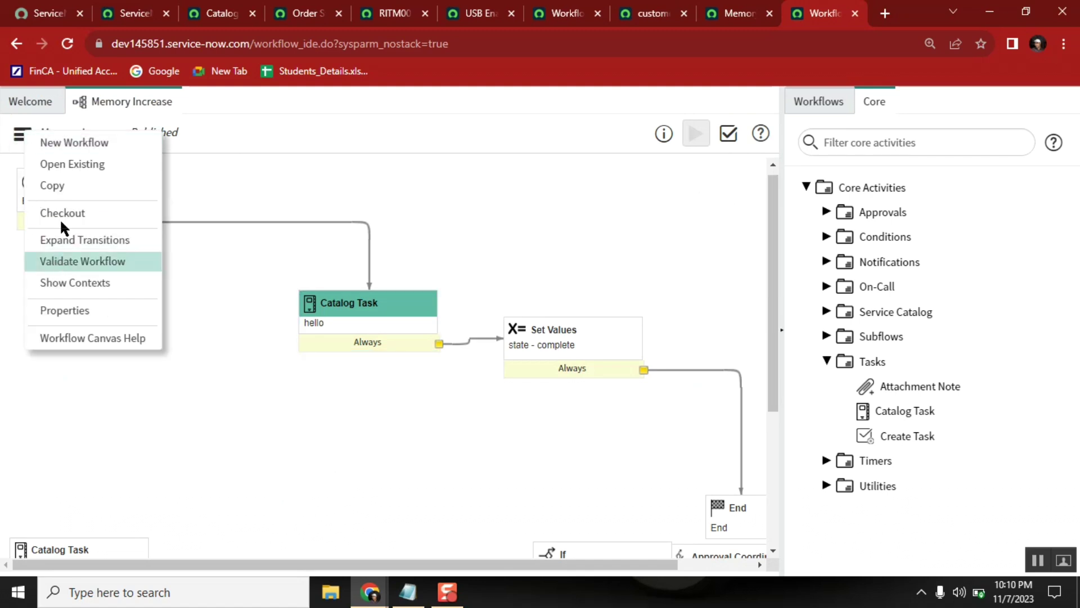
left_click(65, 213)
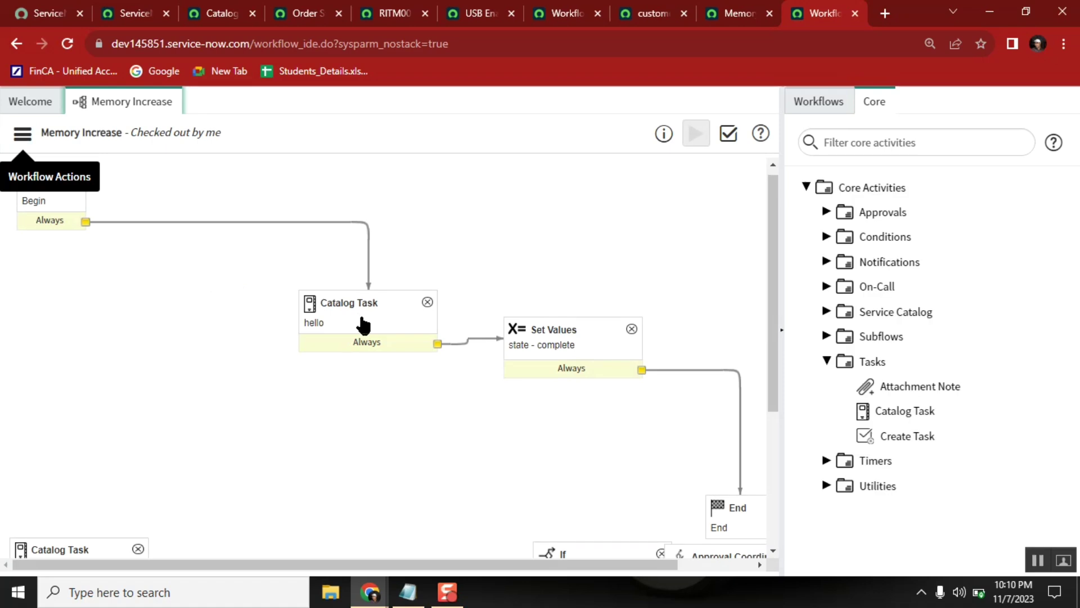
double_click(363, 325)
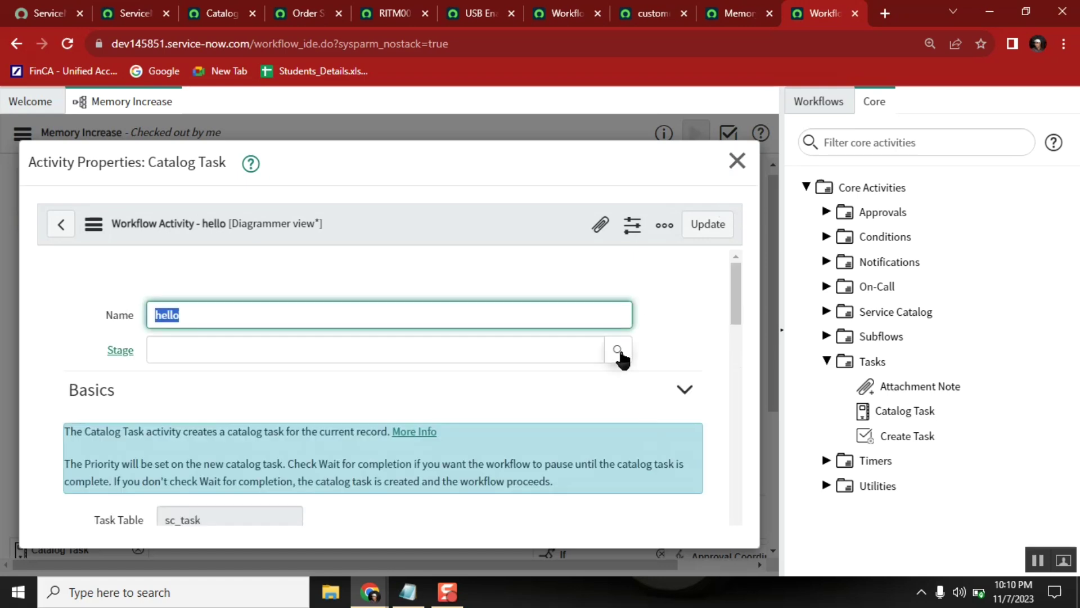
- Review the Workflow Stages list for the 'hello' task, then close its Activity Properties dialog
left_click(620, 350)
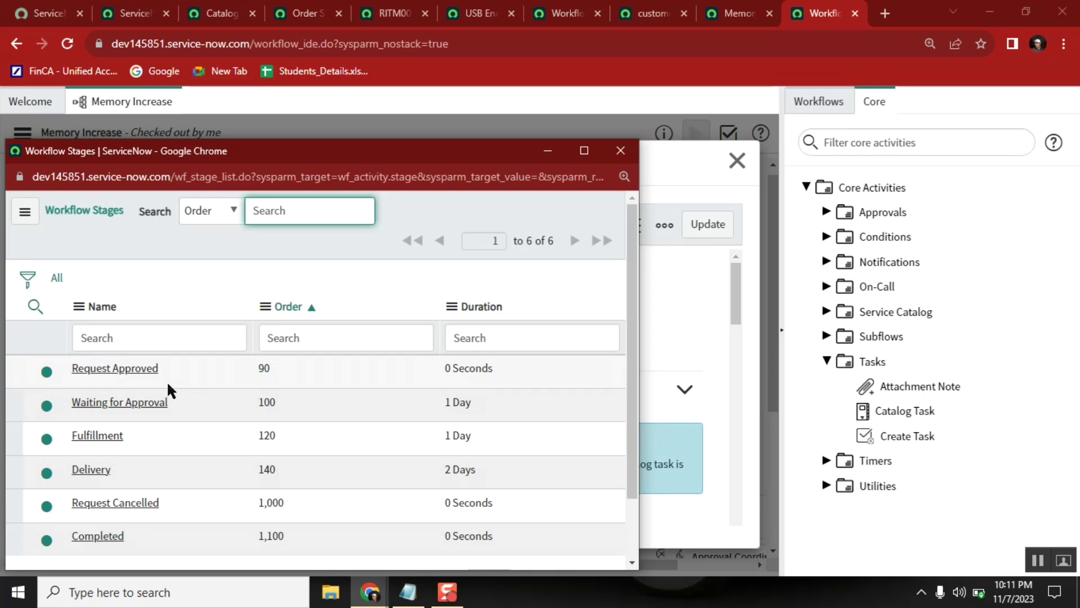
left_click(620, 151)
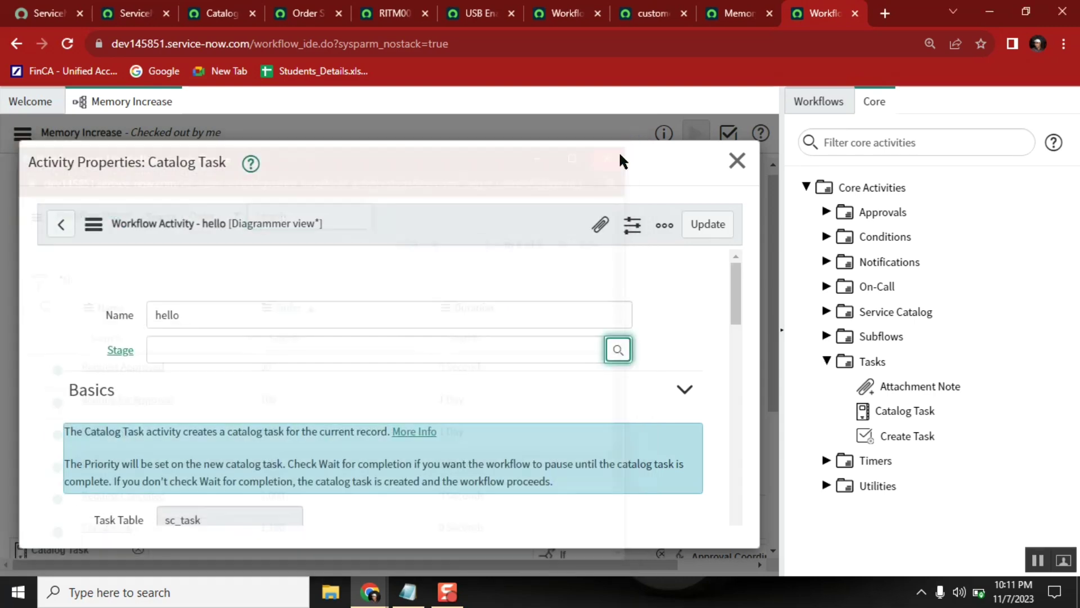
left_click(737, 161)
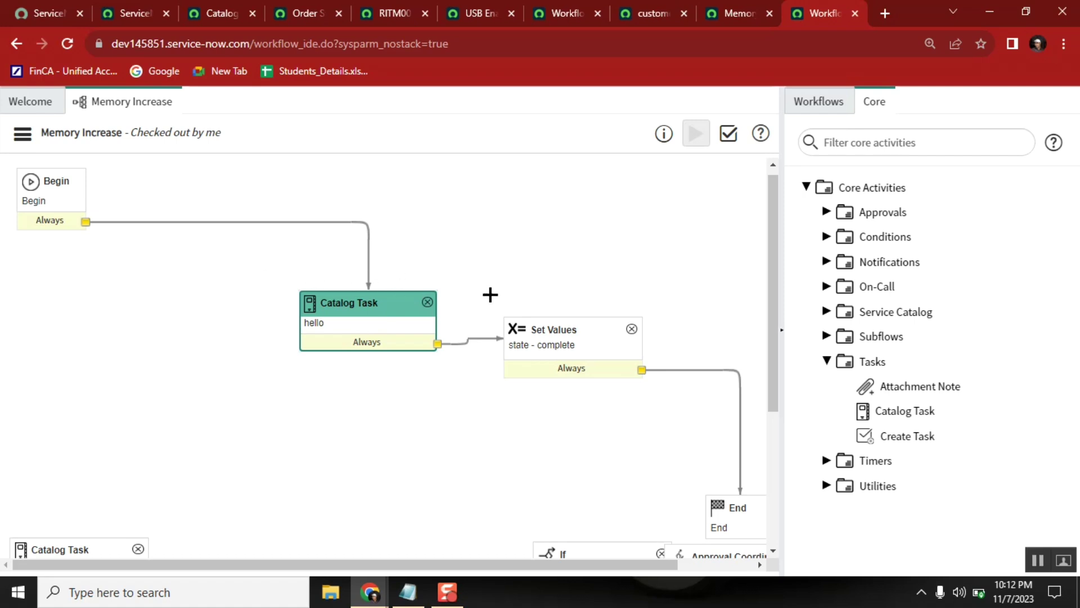
- Toggle between the RITM record and the Order Status tab, ending on Order Status
key("ctrl+5")
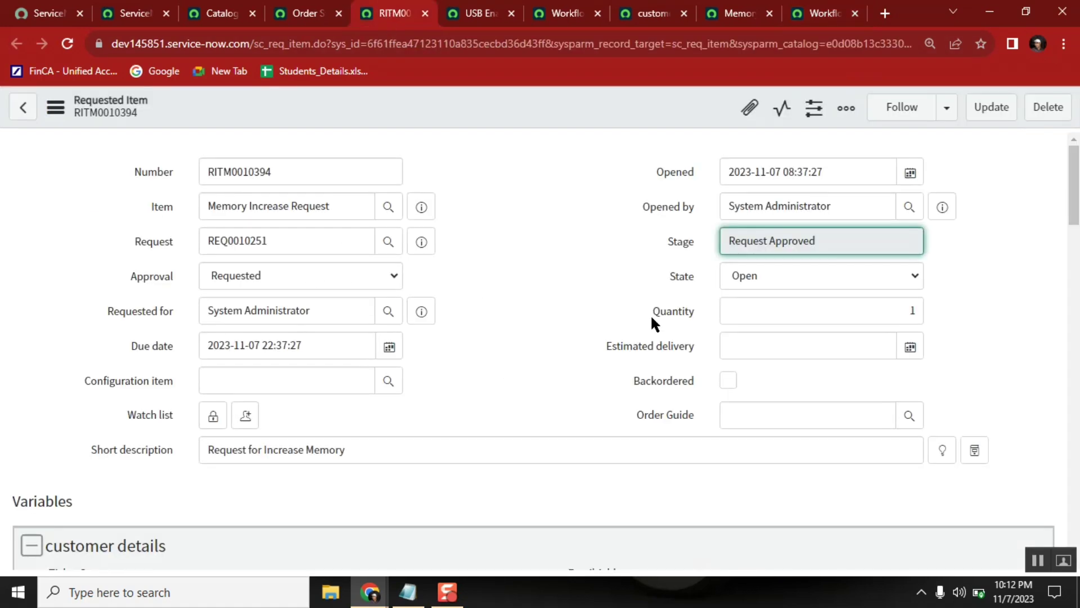
key("ctrl+4")
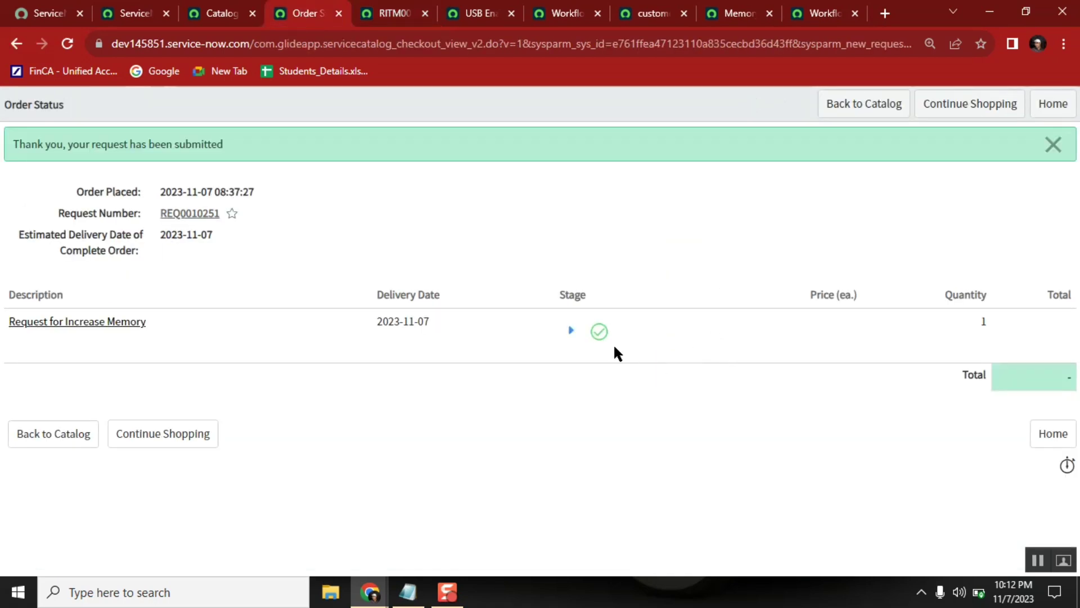
key("ctrl+5")
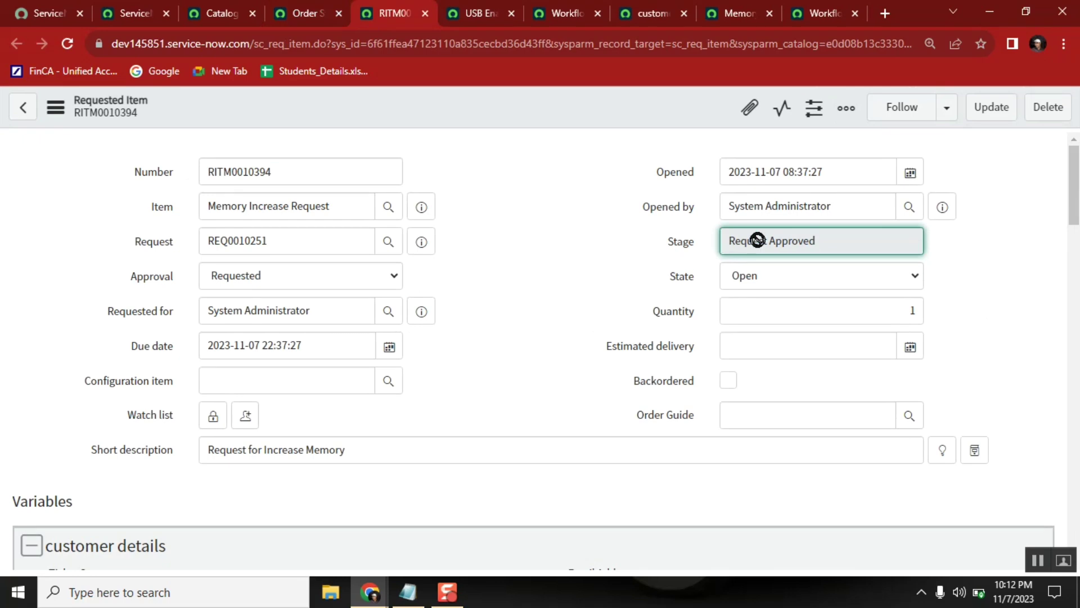
left_click(306, 13)
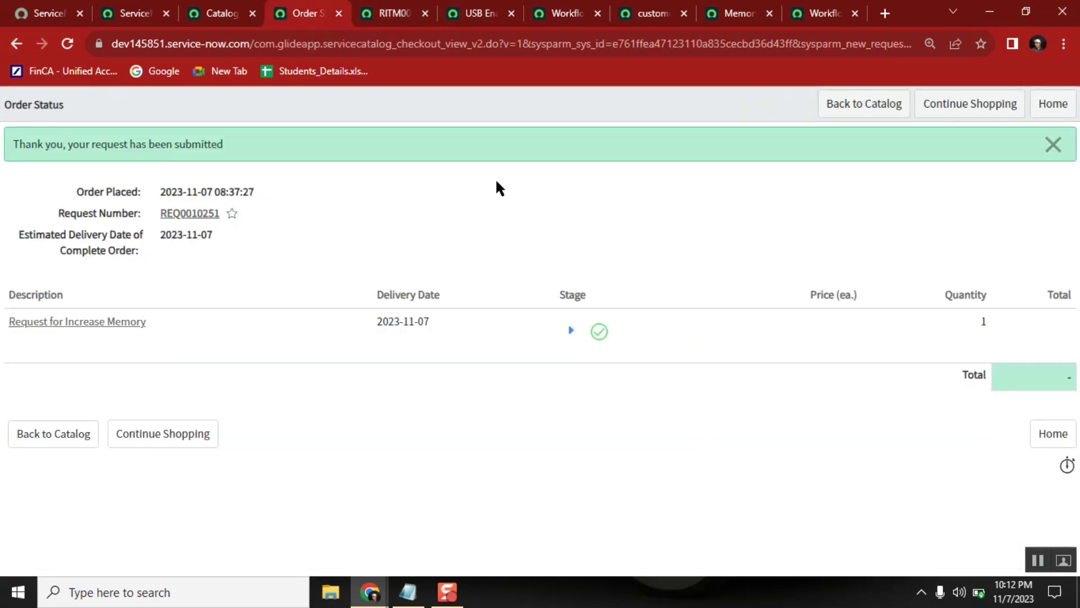